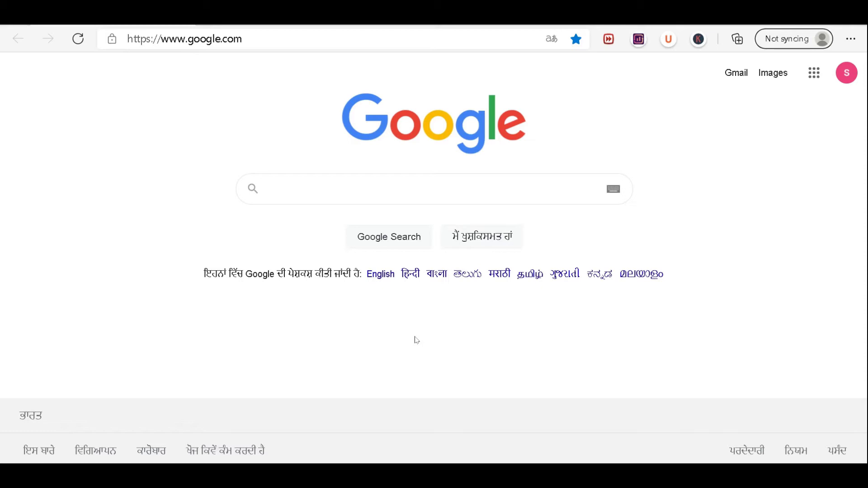
- Search Google for 'tatasky' and open the official Tata Sky website from the results
left_click(360, 181)
type("tatasky")
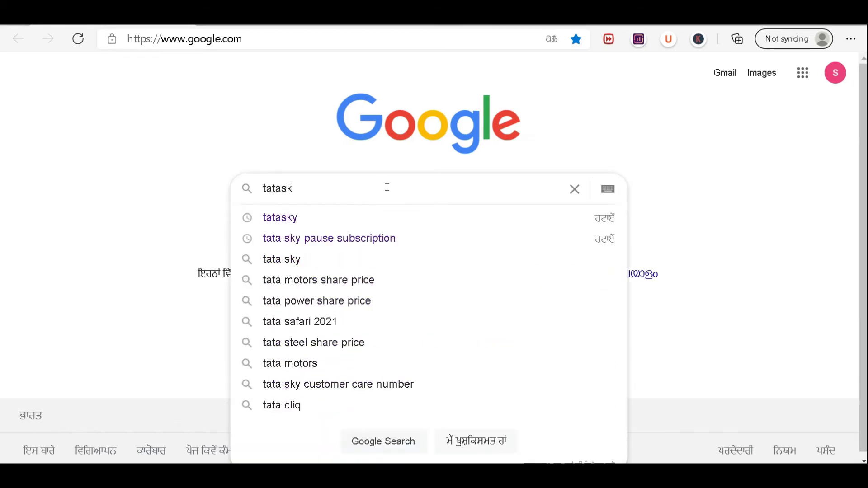
key("Return")
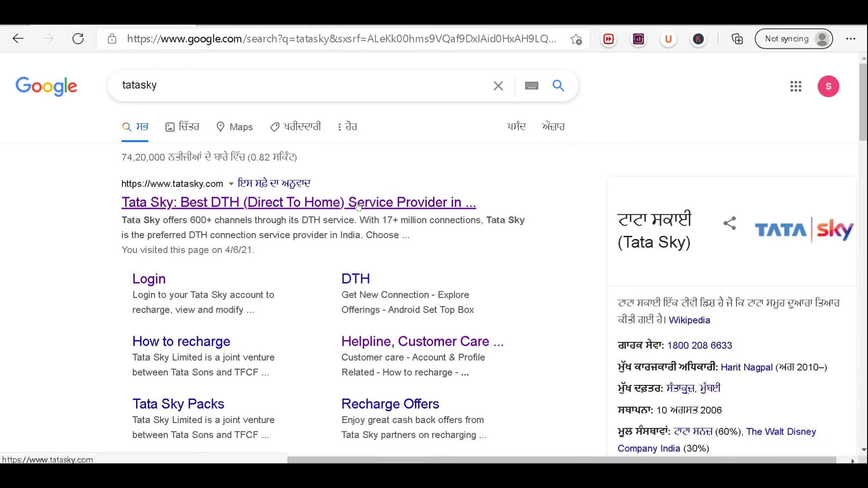
left_click(295, 206)
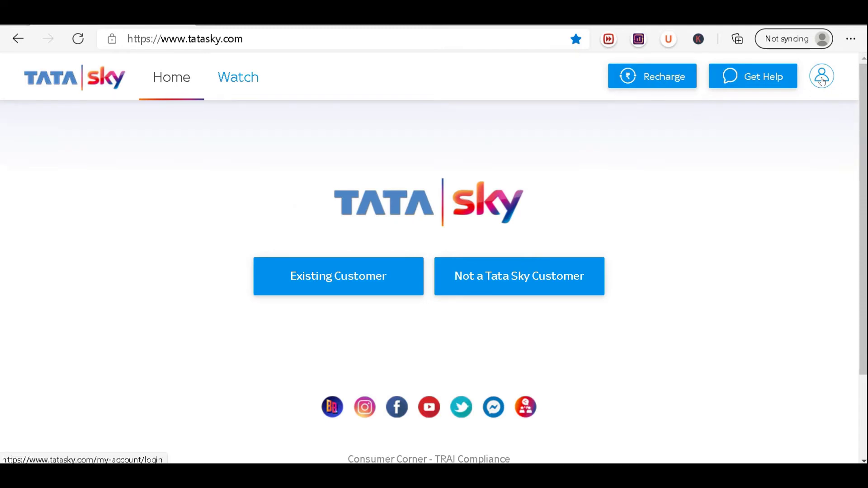
- Log in with a saved subscriber mobile number to reach the My Account dashboard
left_click(833, 80)
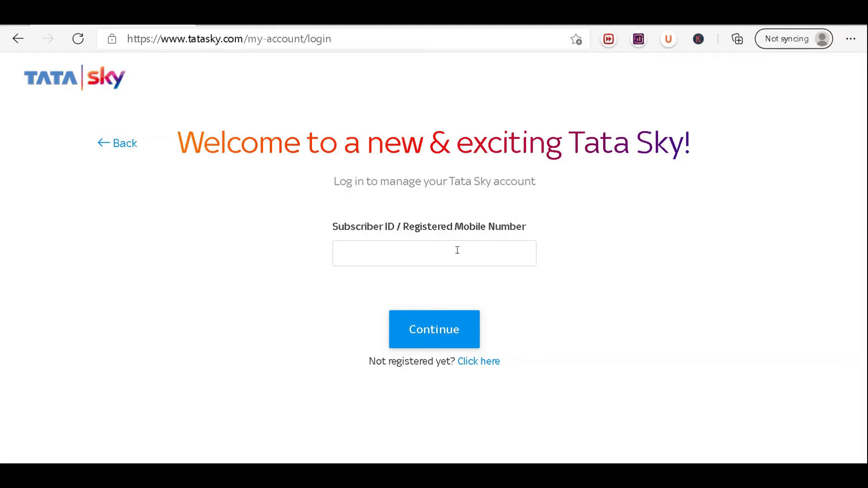
left_click(457, 250)
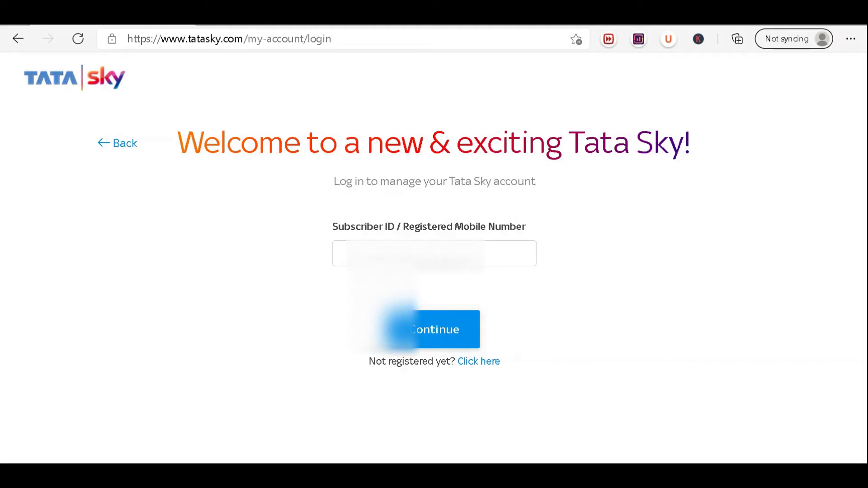
left_click(436, 247)
key("Down")
key("Down")
key("Return")
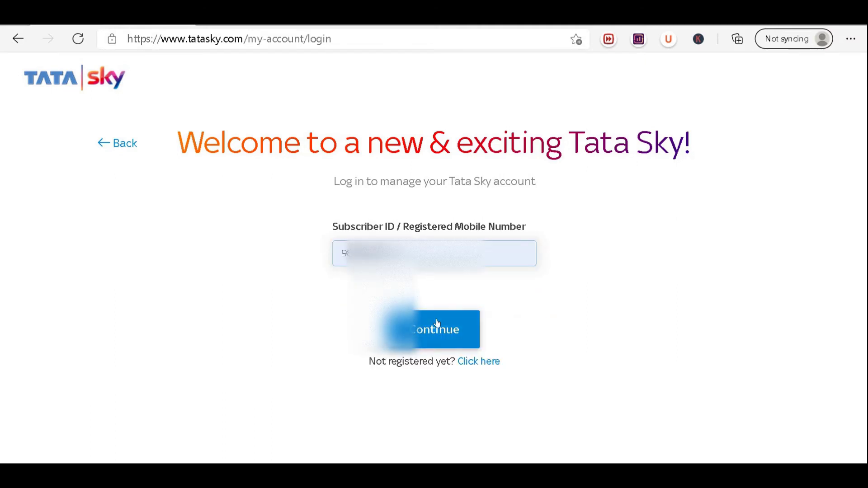
left_click(436, 323)
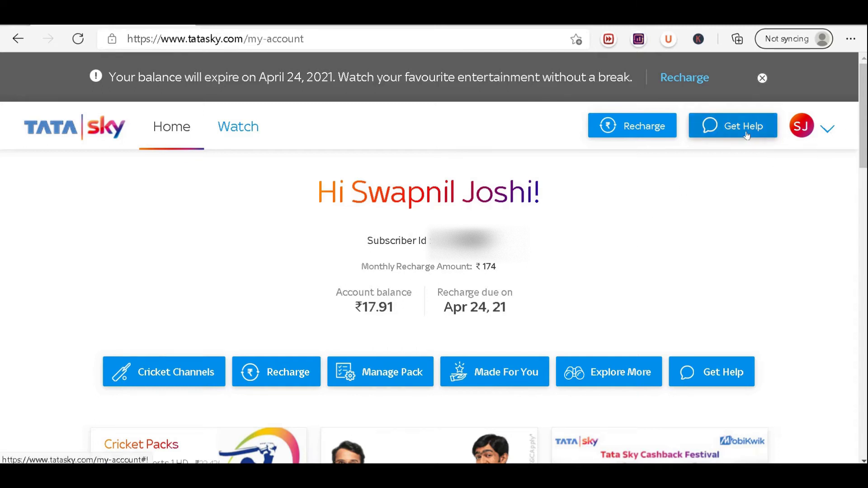
- Open Get Help and pass verification by entering the received one-time code
left_click(722, 128)
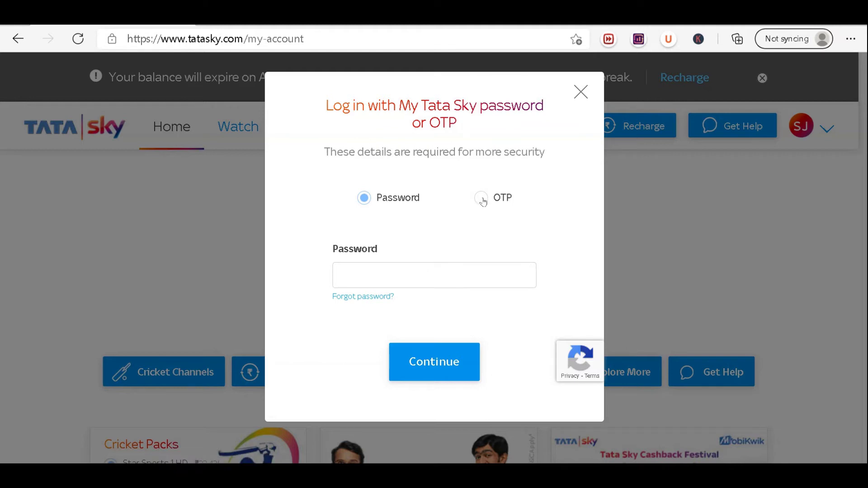
left_click(481, 200)
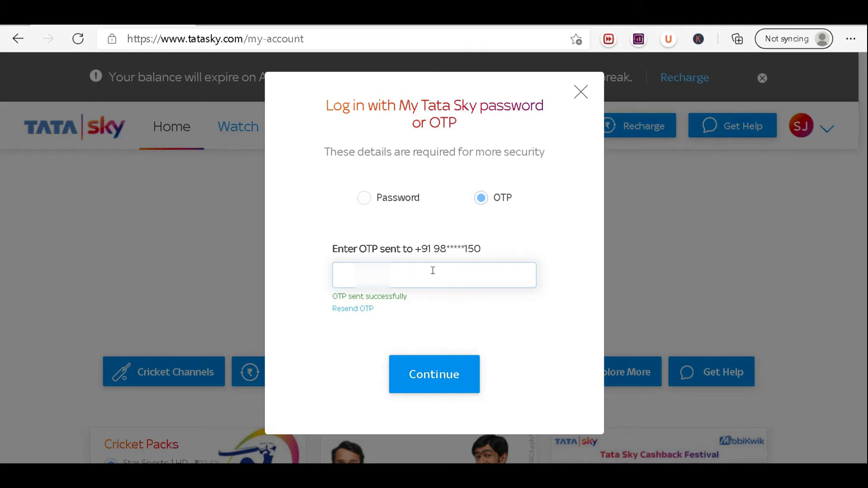
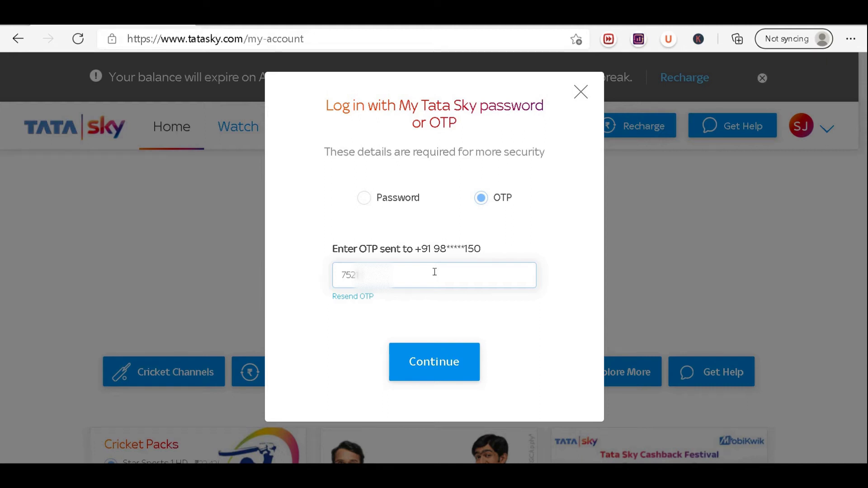
left_click(427, 360)
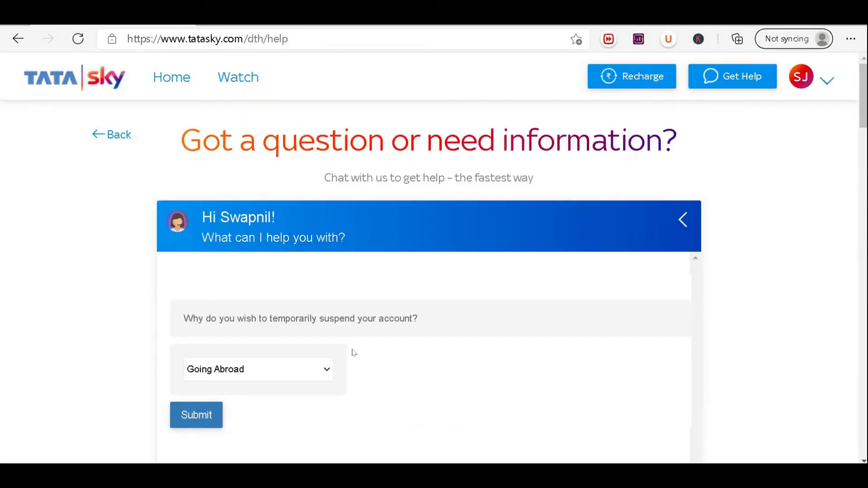
- Restart the help chat and choose 'Suspend my services' under Account & Profile
left_click(750, 78)
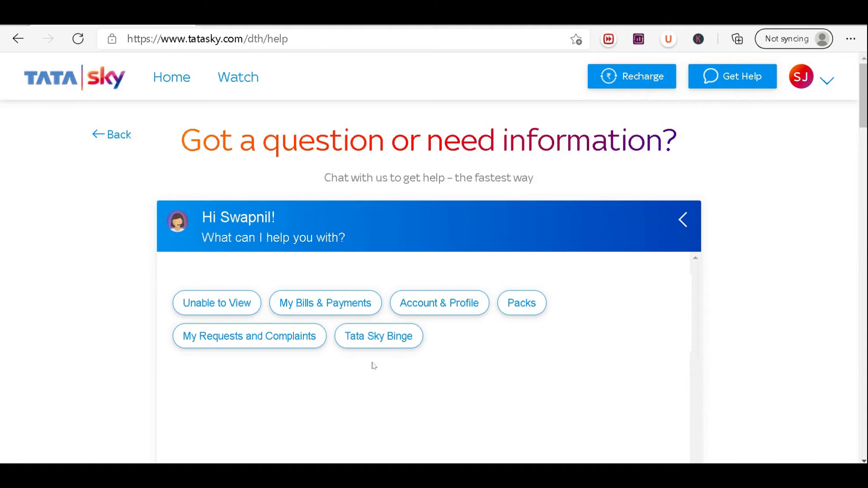
left_click(434, 307)
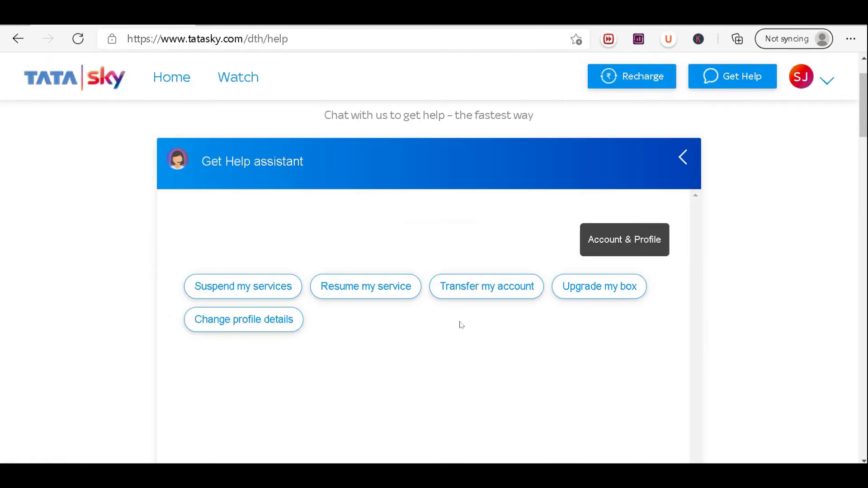
left_click(281, 293)
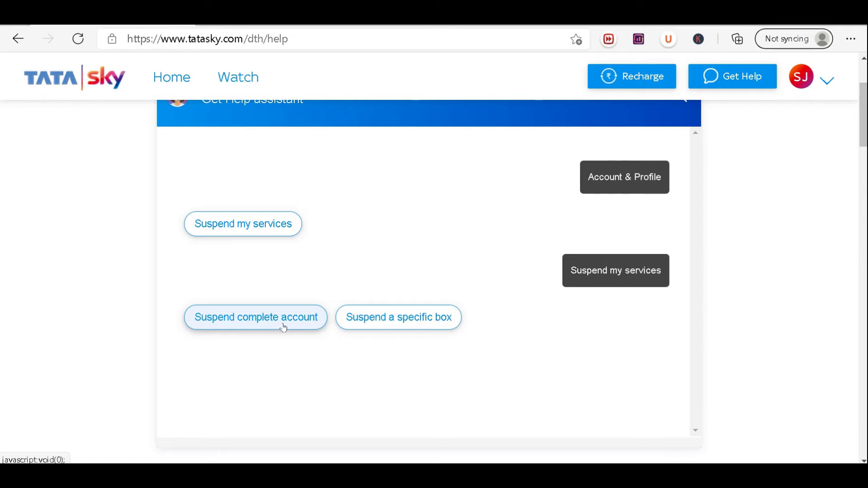
- Choose 'Suspend complete account' and submit 'Going on Vacation' as the reason
left_click(283, 327)
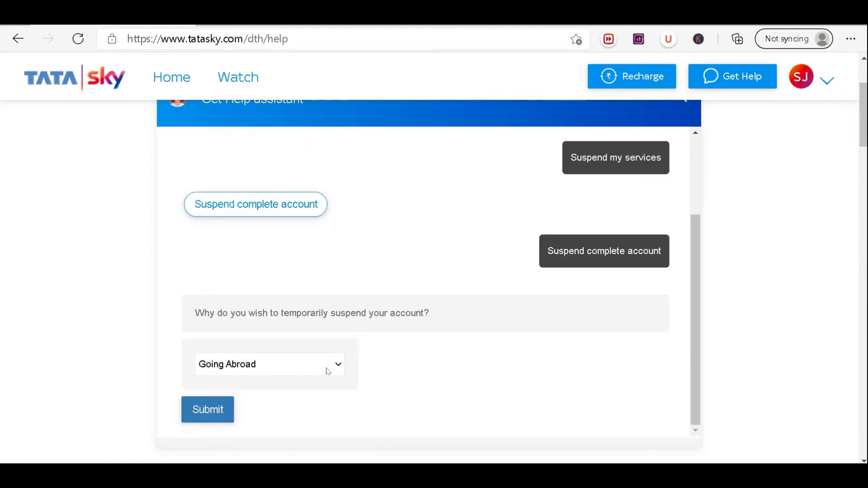
left_click(328, 372)
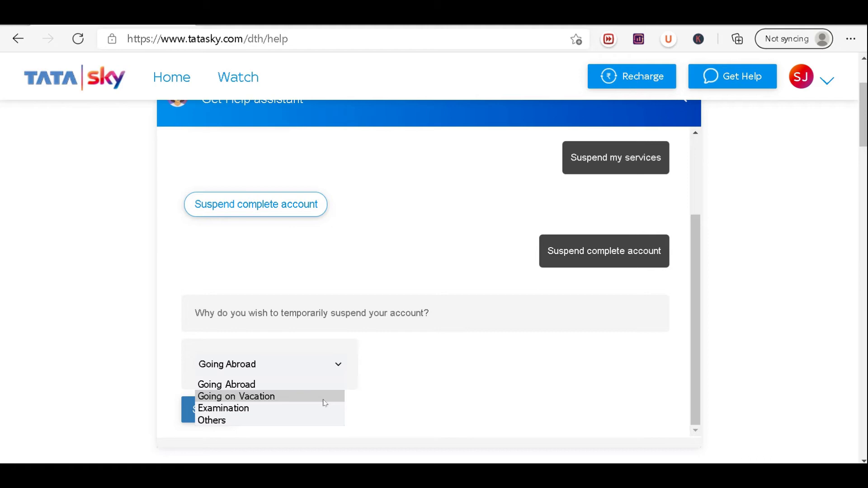
left_click(323, 402)
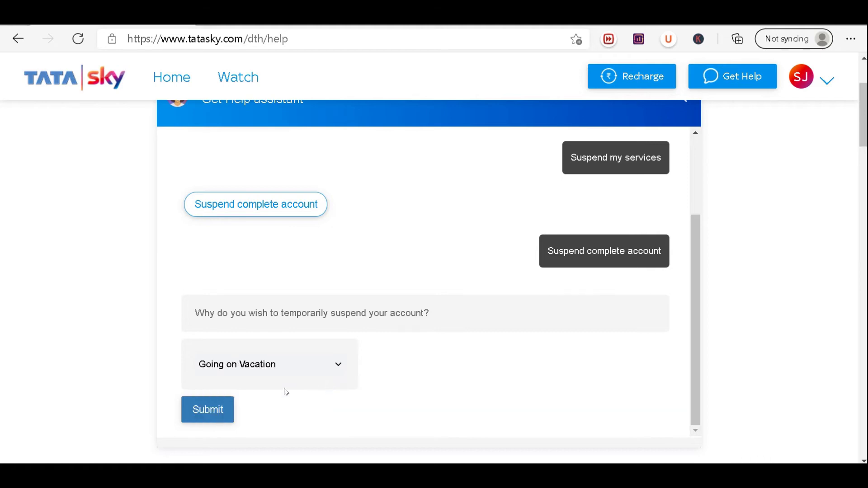
left_click(207, 412)
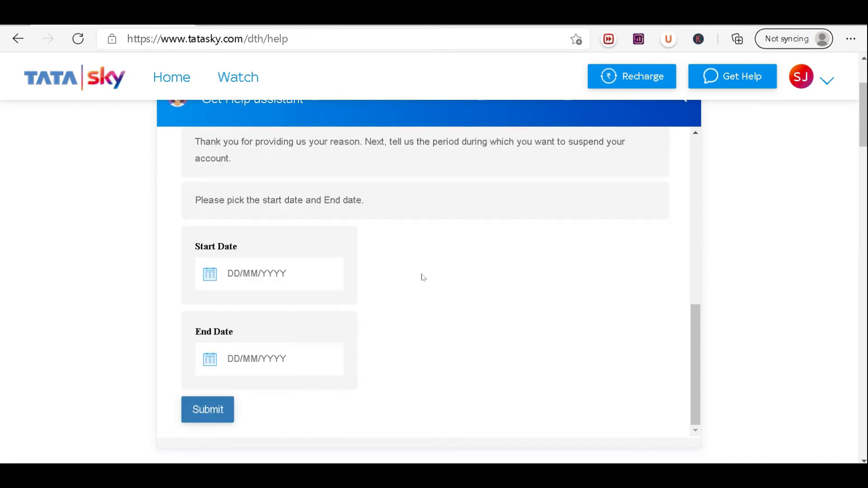
- Submit a suspension period from 22 April 2021 to 31 May 2021
scroll(327, 270, "up", 1)
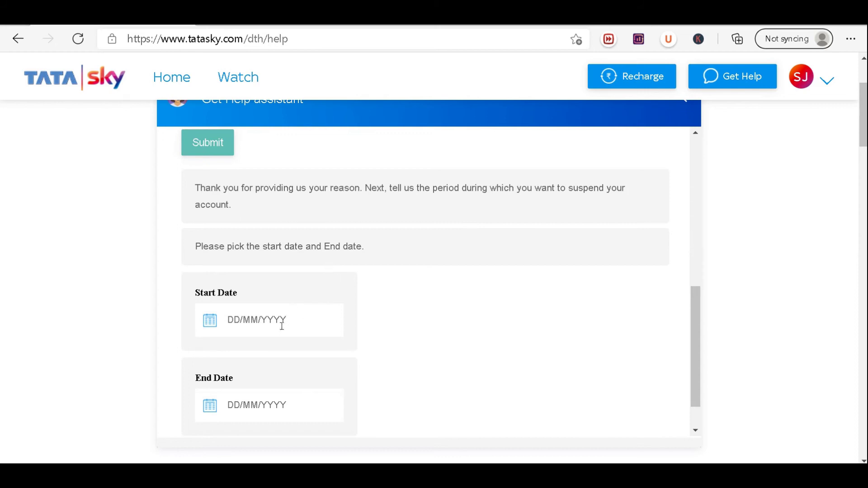
left_click(231, 325)
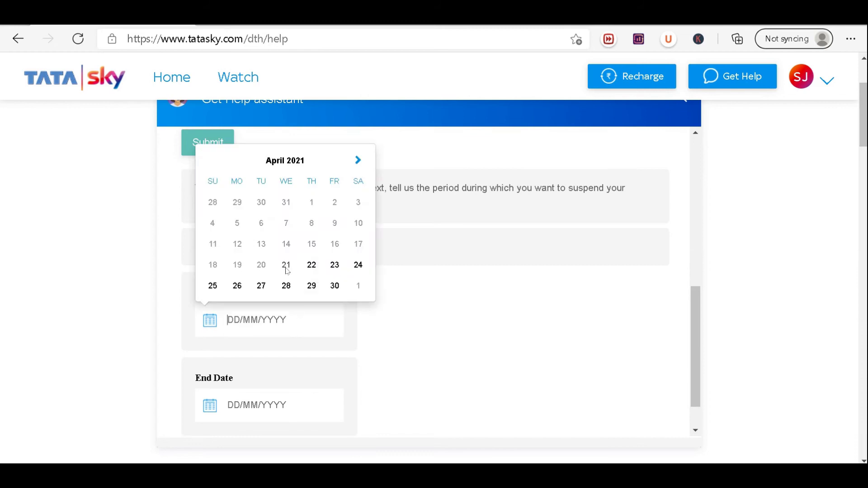
left_click(312, 271)
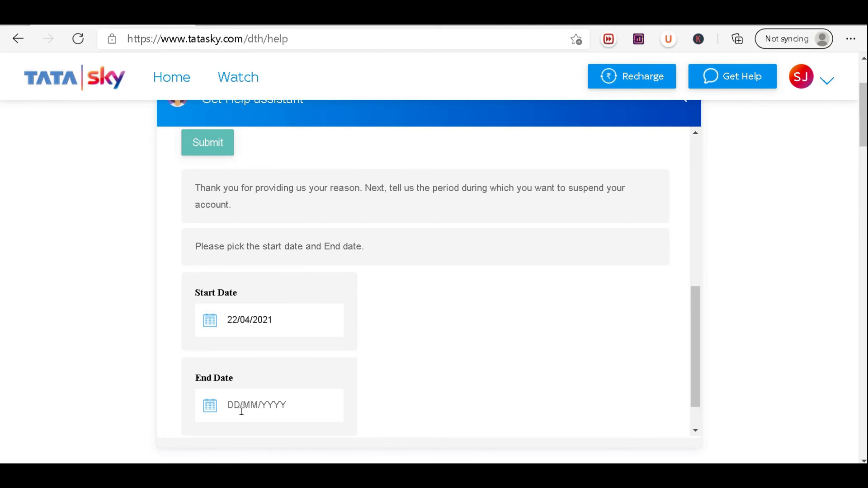
left_click(216, 410)
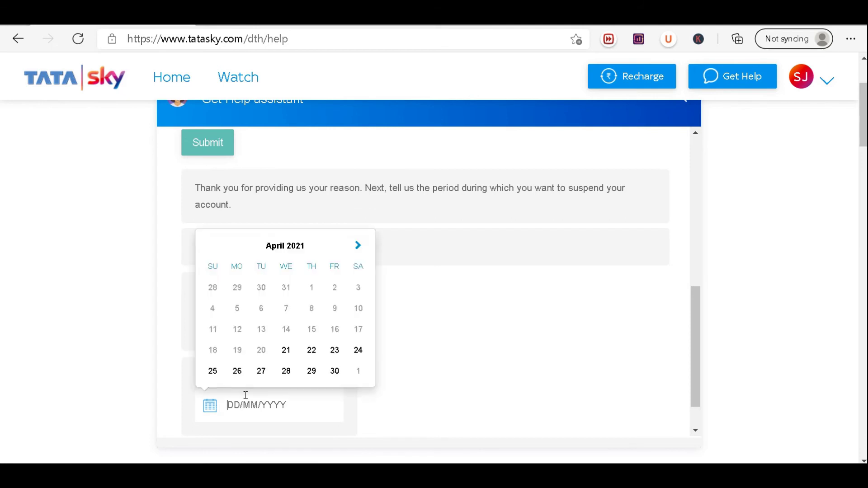
left_click(358, 246)
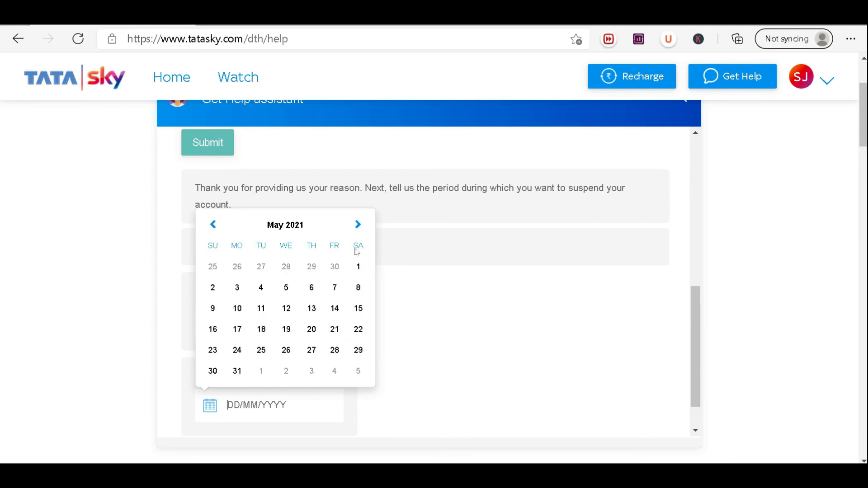
left_click(237, 371)
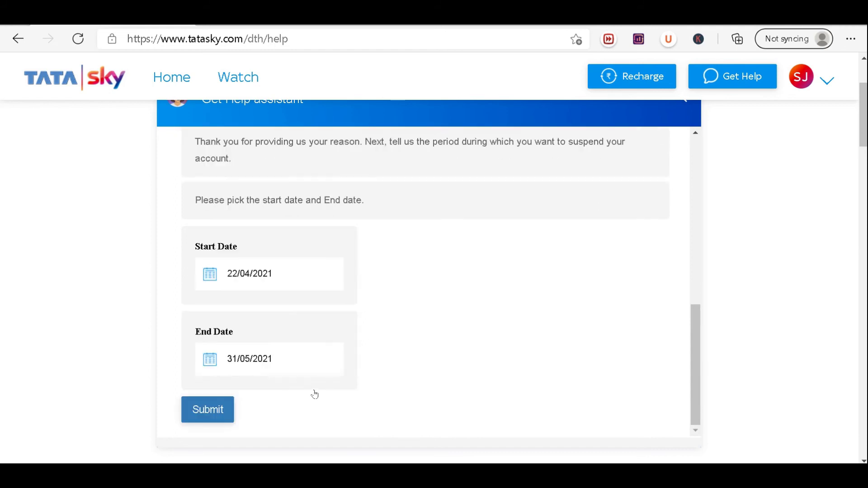
left_click(217, 411)
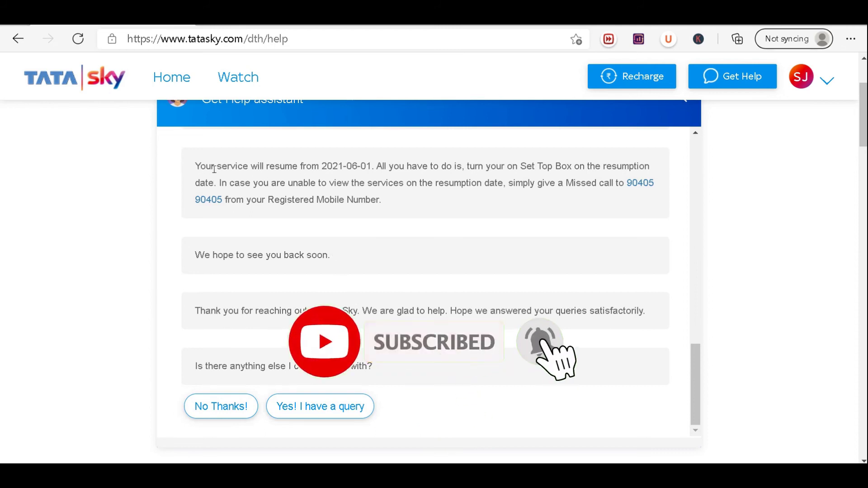
- Decline further help with 'No Thanks!' and reload Get Help for a new chat
left_click_drag(207, 168, 418, 168)
left_click(430, 181)
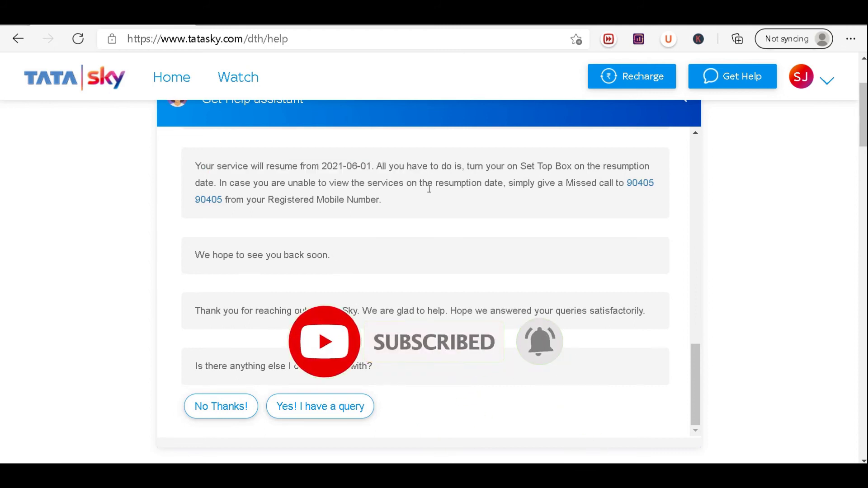
scroll(360, 277, "down", 1)
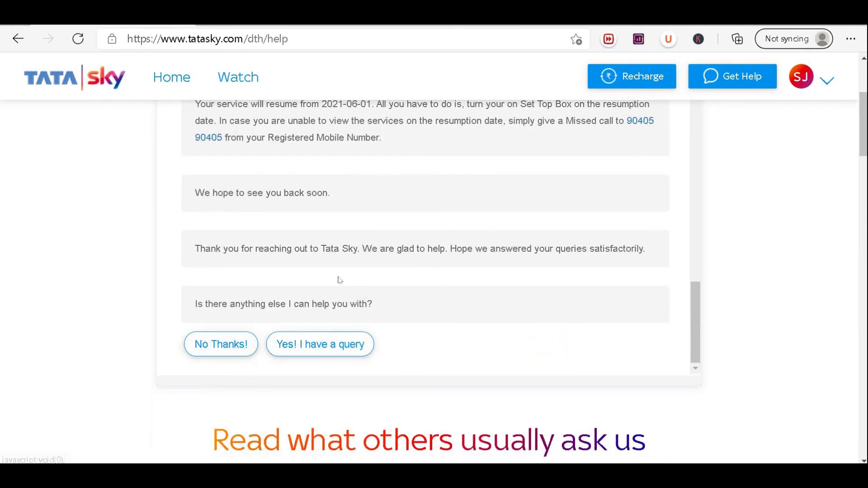
left_click(234, 346)
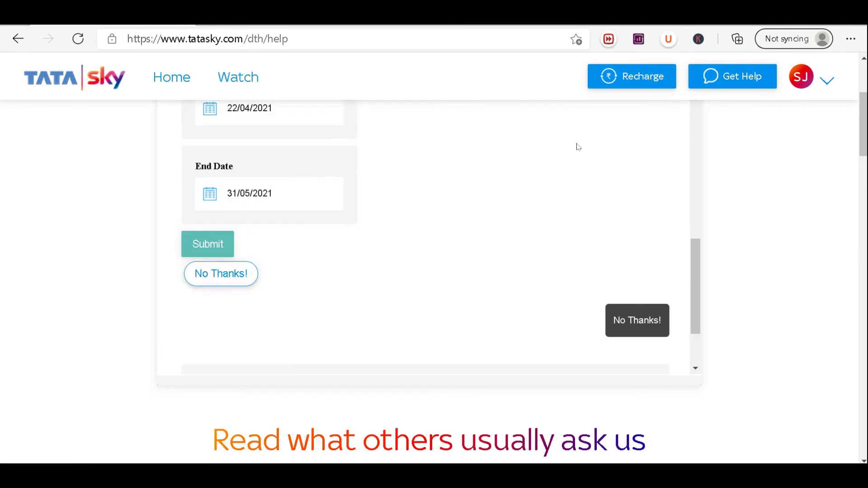
scroll(529, 197, "up", 1)
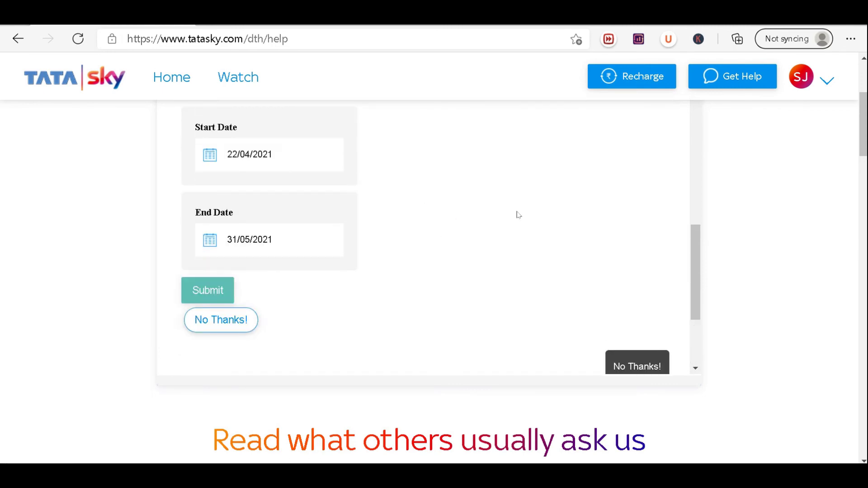
left_click(717, 88)
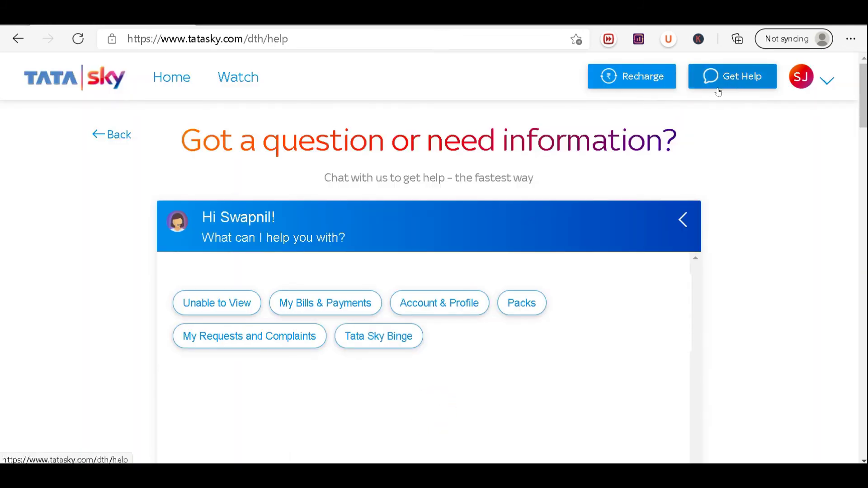
- Pick the Account & Profile topic in the fresh help chat
left_click(420, 306)
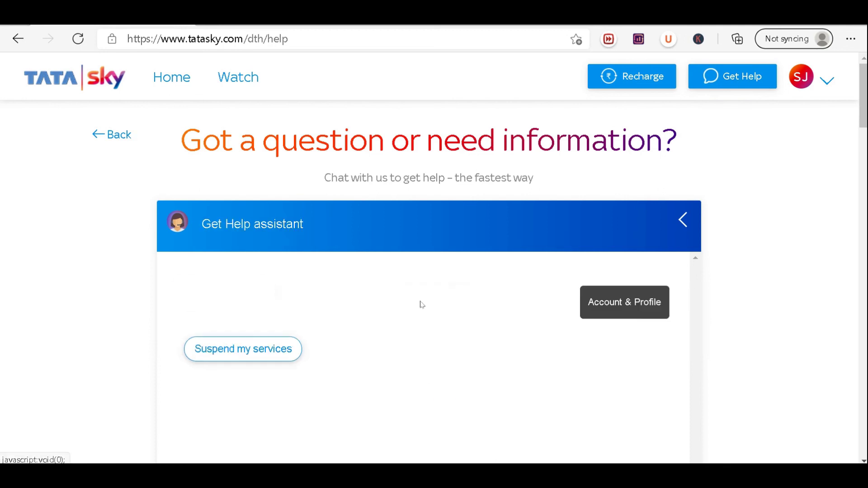